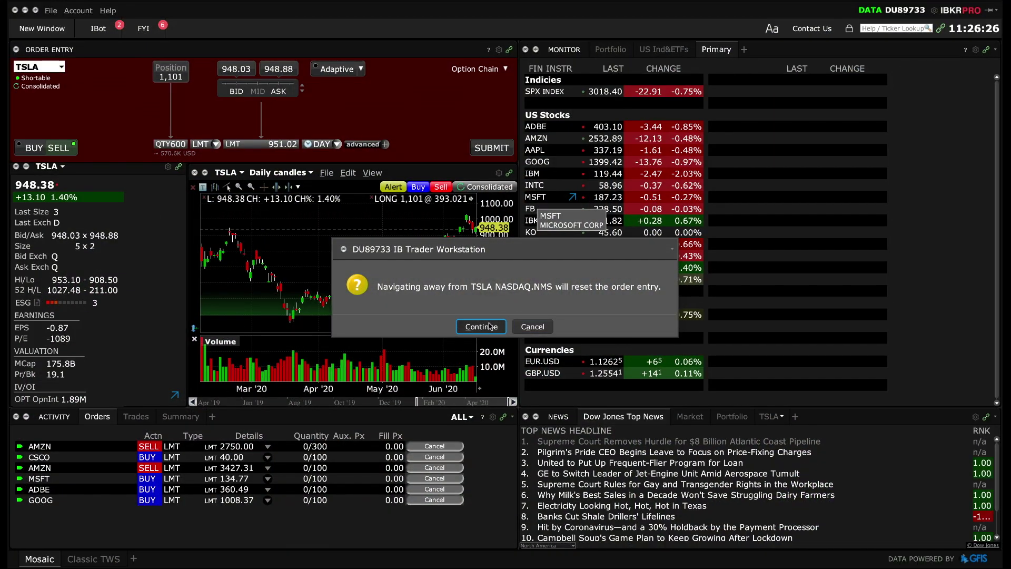
Load MSFT into the order entry as a buy order for 500 shares.
{"action": "left_click", "coordinate": [482, 326]}
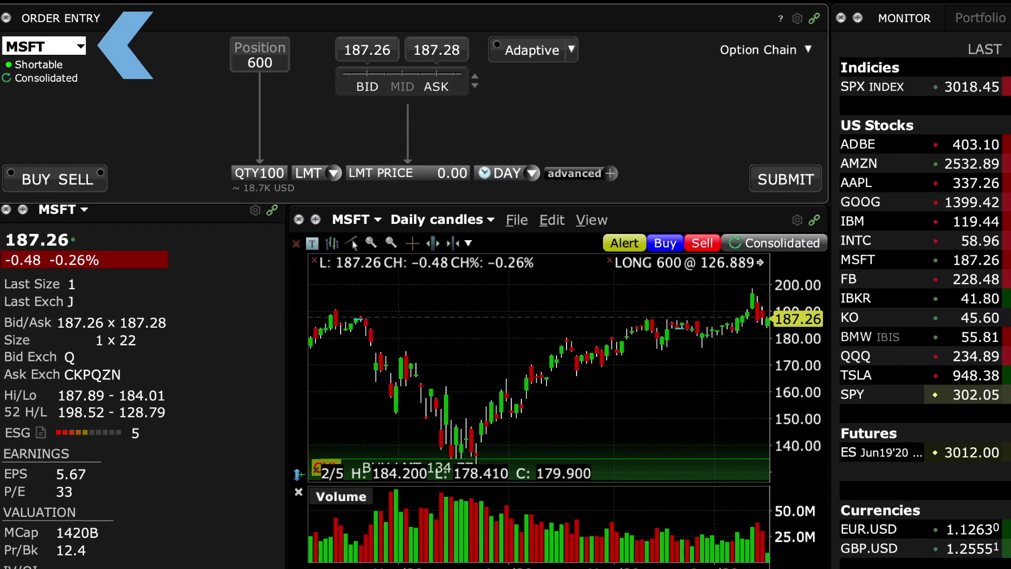
{"action": "left_click", "coordinate": [38, 179]}
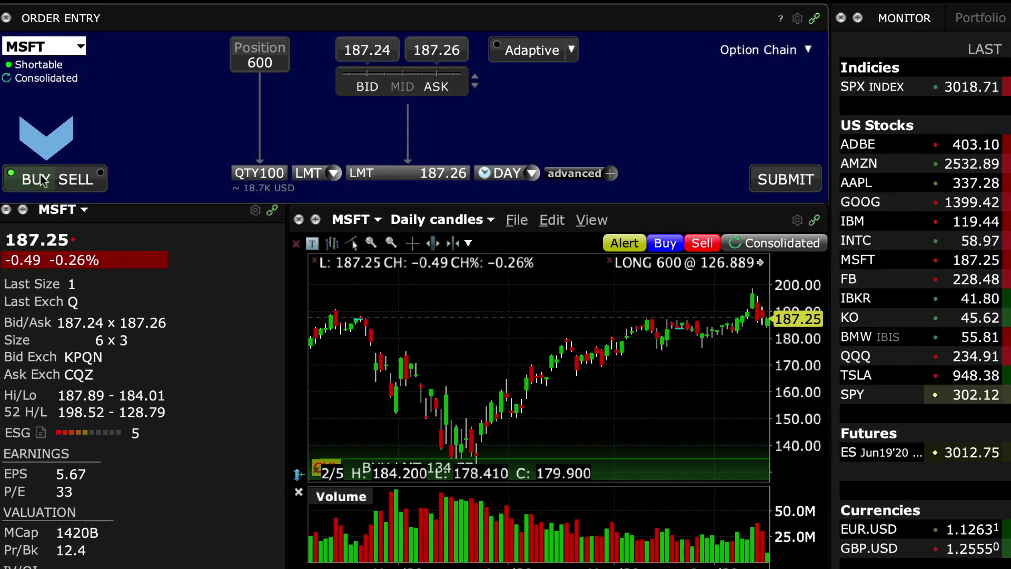
{"action": "left_click", "coordinate": [258, 173]}
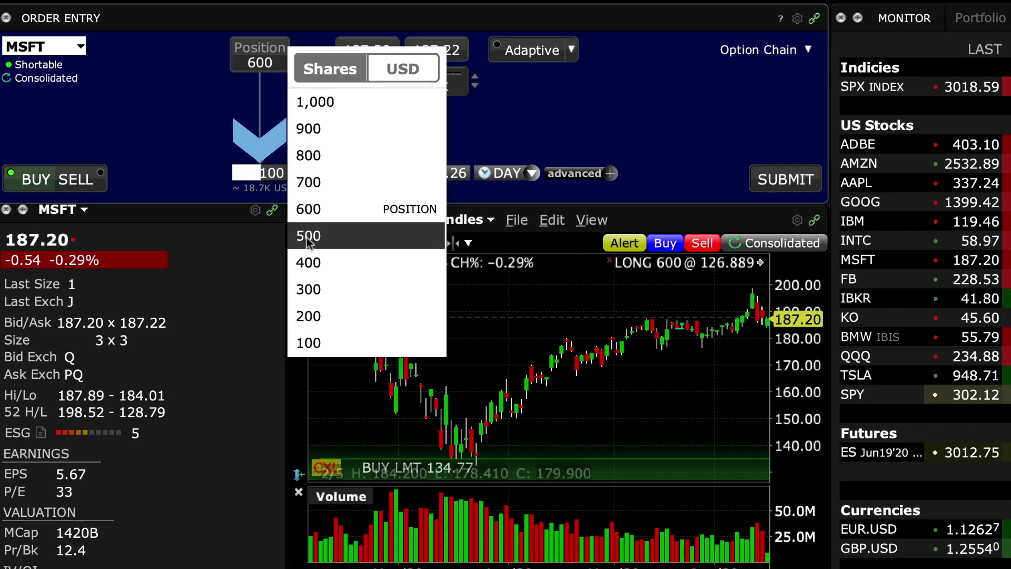
{"action": "left_click", "coordinate": [309, 242]}
Set the MSFT limit price to 186.50 and time-in-force to GTC, and expand the advanced options.
{"action": "left_click", "coordinate": [421, 173]}
{"action": "scroll", "coordinate": [540, 211], "scroll_direction": "down", "scroll_amount": 3}
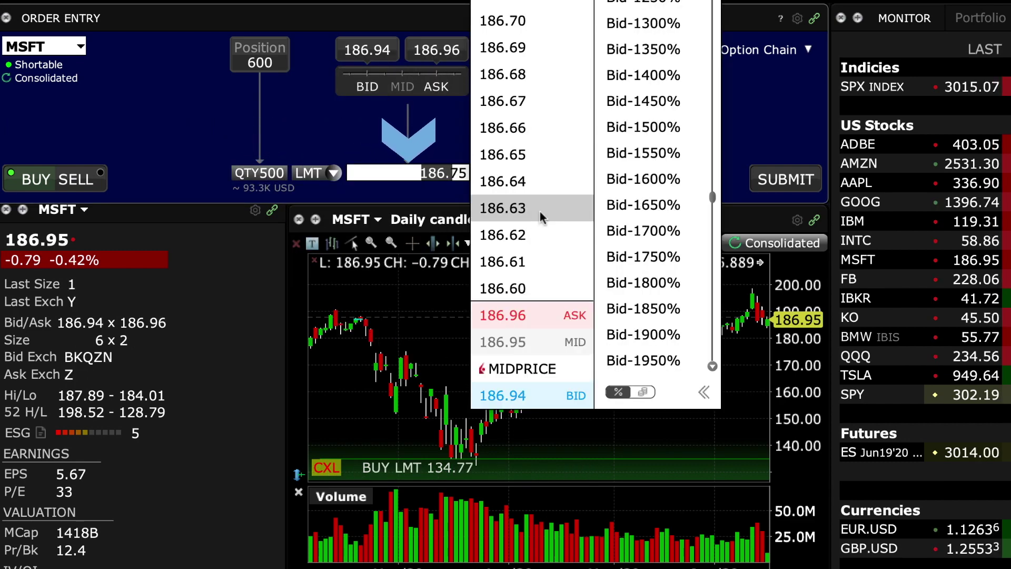
{"action": "scroll", "coordinate": [540, 210], "scroll_direction": "down", "scroll_amount": 6}
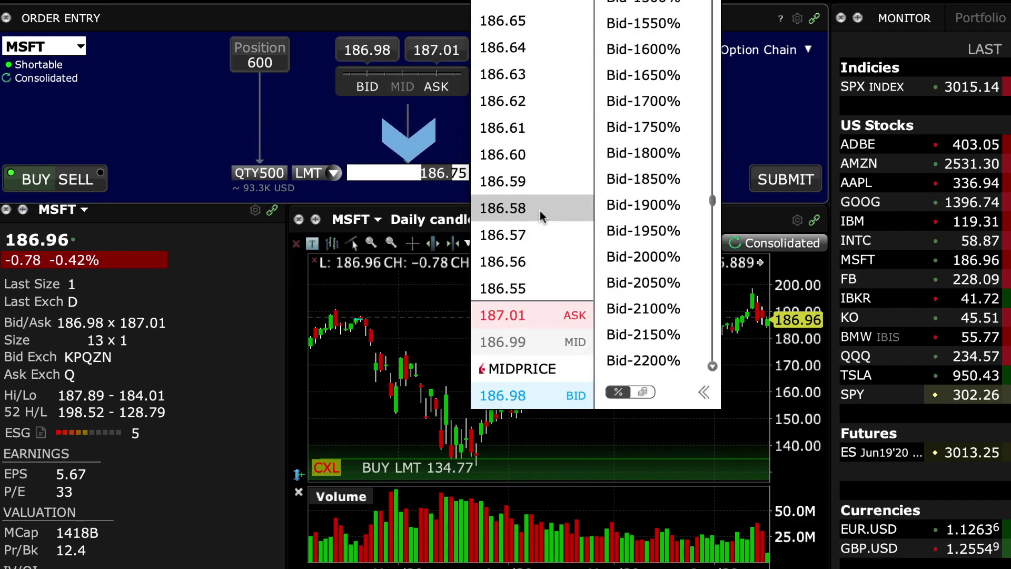
{"action": "scroll", "coordinate": [540, 211], "scroll_direction": "down", "scroll_amount": 4}
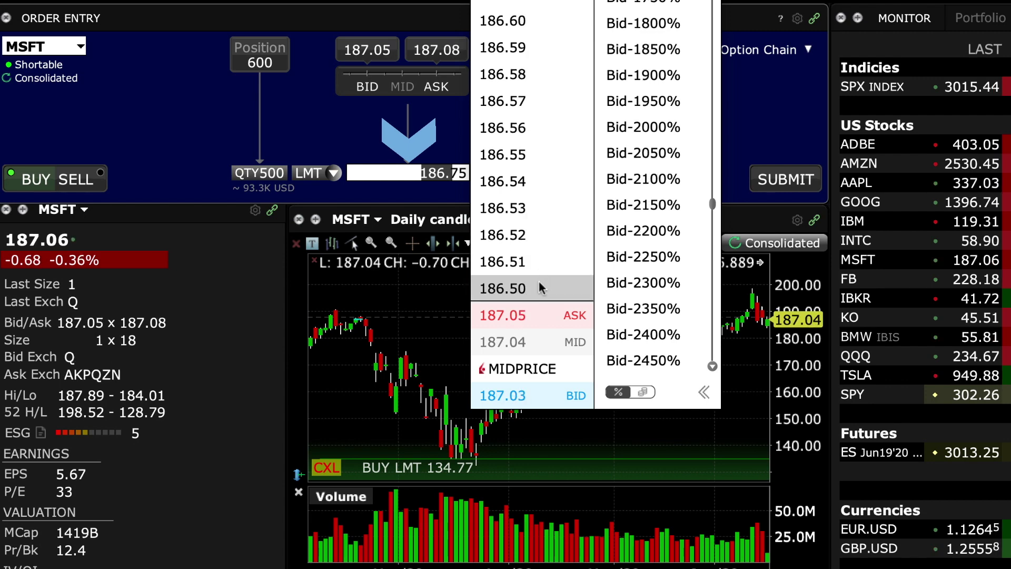
{"action": "left_click", "coordinate": [539, 282]}
{"action": "left_click", "coordinate": [534, 174]}
{"action": "left_click", "coordinate": [513, 211]}
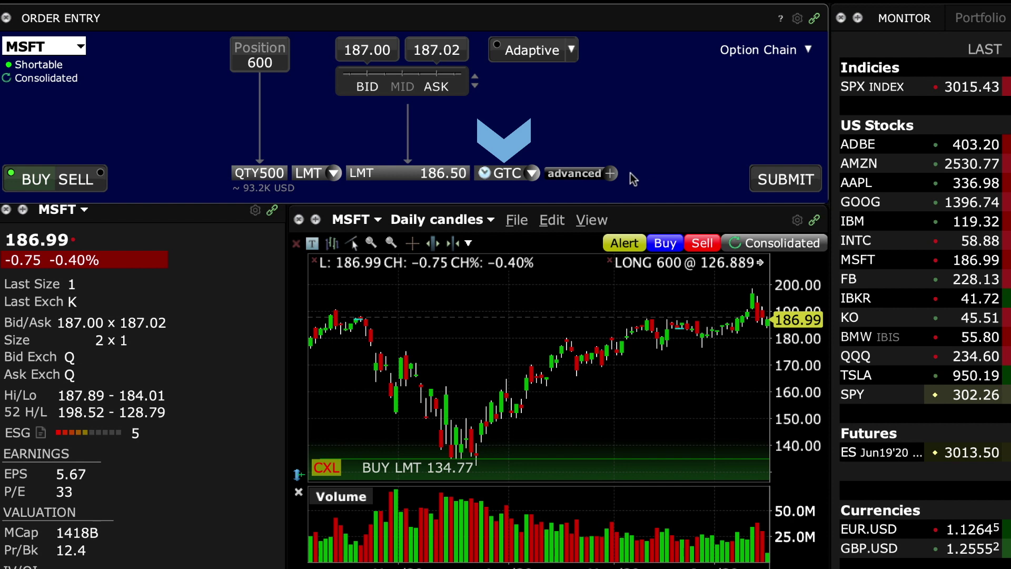
{"action": "left_click", "coordinate": [612, 174]}
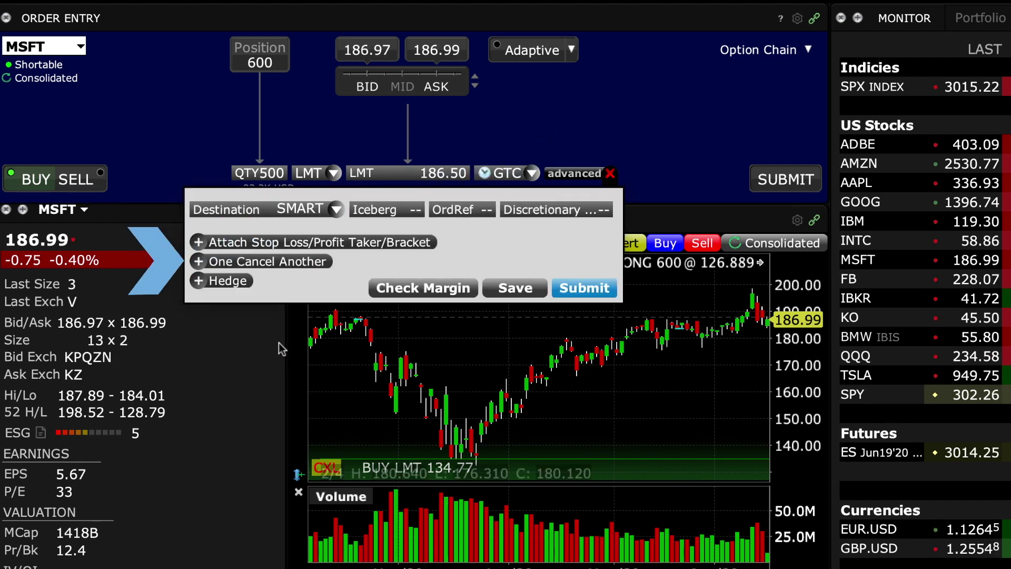
Start a One Cancel Another group with an INTC Stock (SMART) contract leg.
{"action": "left_click", "coordinate": [199, 261]}
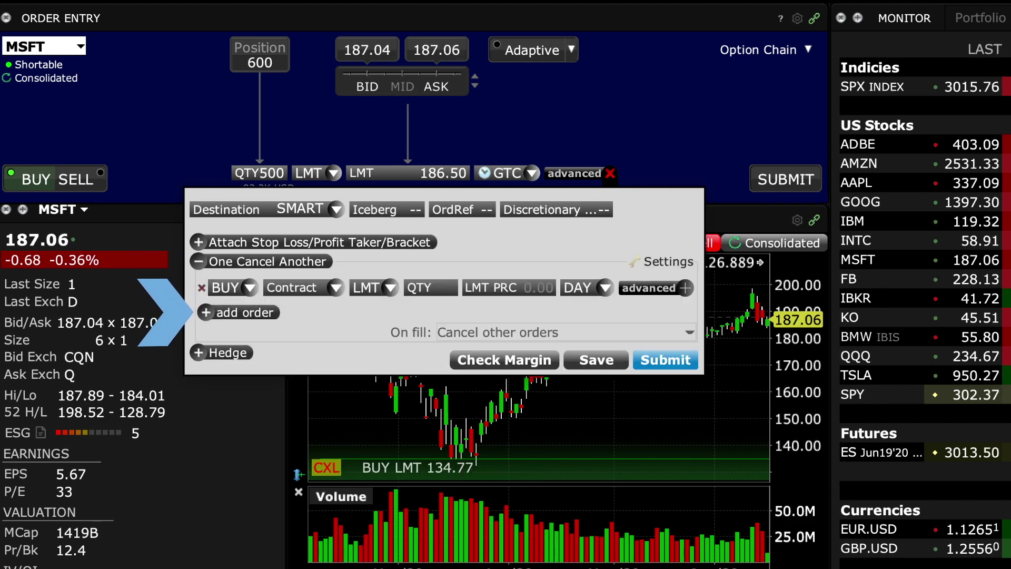
{"action": "left_click", "coordinate": [341, 289]}
{"action": "type", "text": "intc"}
{"action": "key", "text": "Return"}
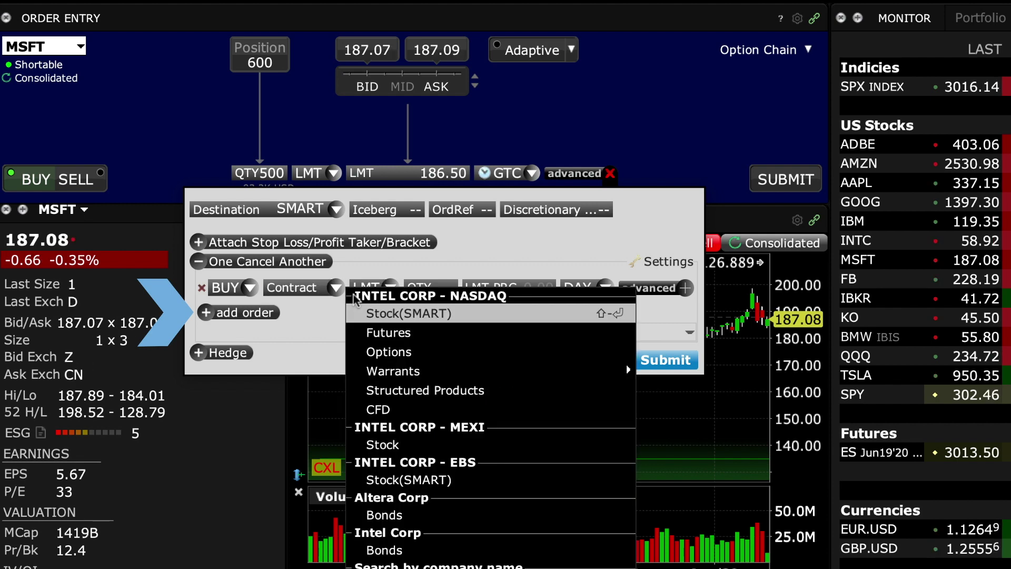
{"action": "left_click", "coordinate": [370, 314]}
Make the INTC leg GTC, 400 shares, with a 58.00 limit price.
{"action": "left_click", "coordinate": [611, 288]}
{"action": "left_click", "coordinate": [614, 324]}
{"action": "left_click", "coordinate": [480, 290]}
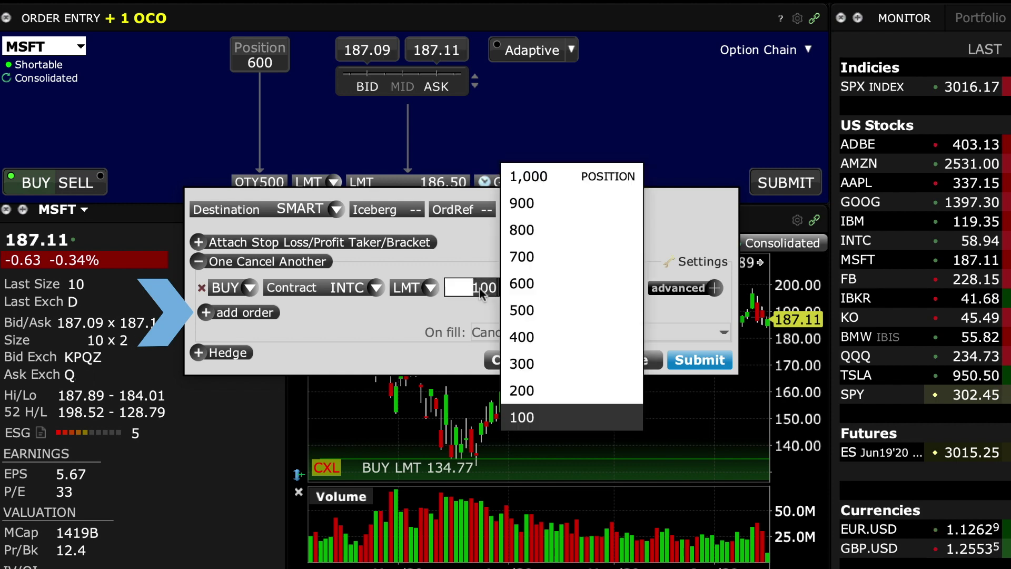
{"action": "left_click", "coordinate": [533, 332]}
{"action": "left_click", "coordinate": [571, 291]}
{"action": "type", "text": "58.00"}
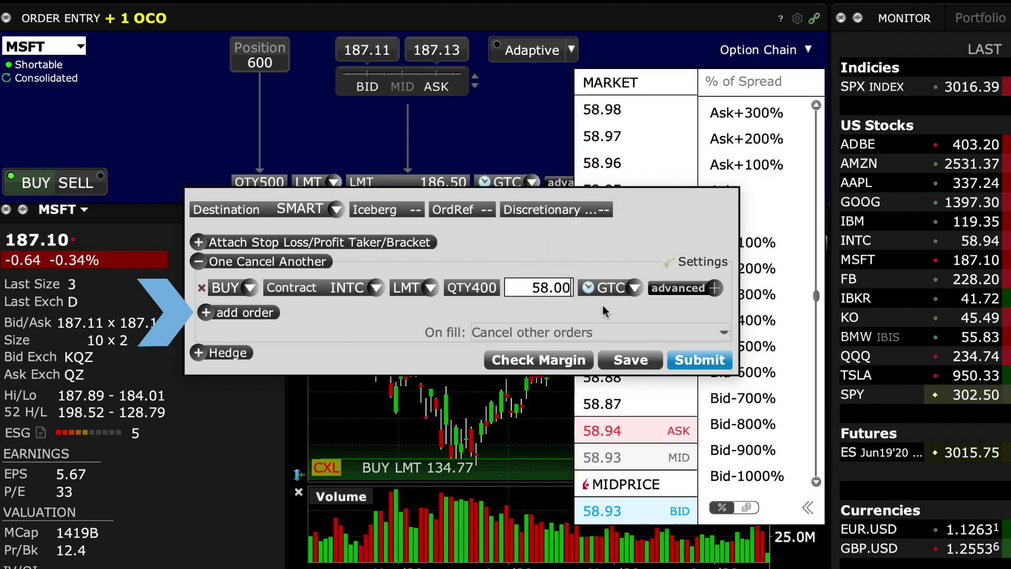
{"action": "key", "text": "Return"}
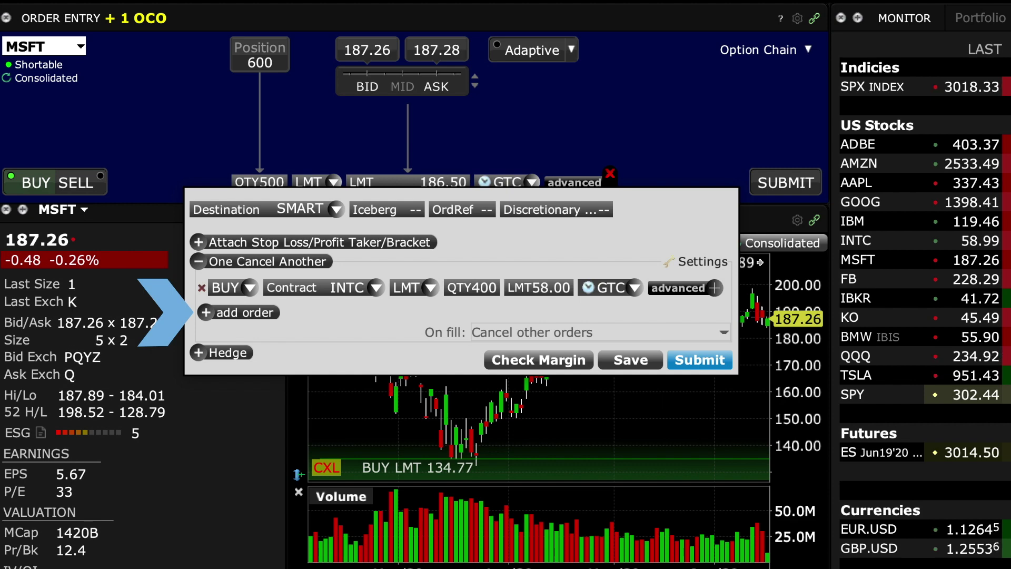
Add a second group leg for the GOOG Stock (SMART) contract.
{"action": "left_click", "coordinate": [238, 312]}
{"action": "type", "text": "goog"}
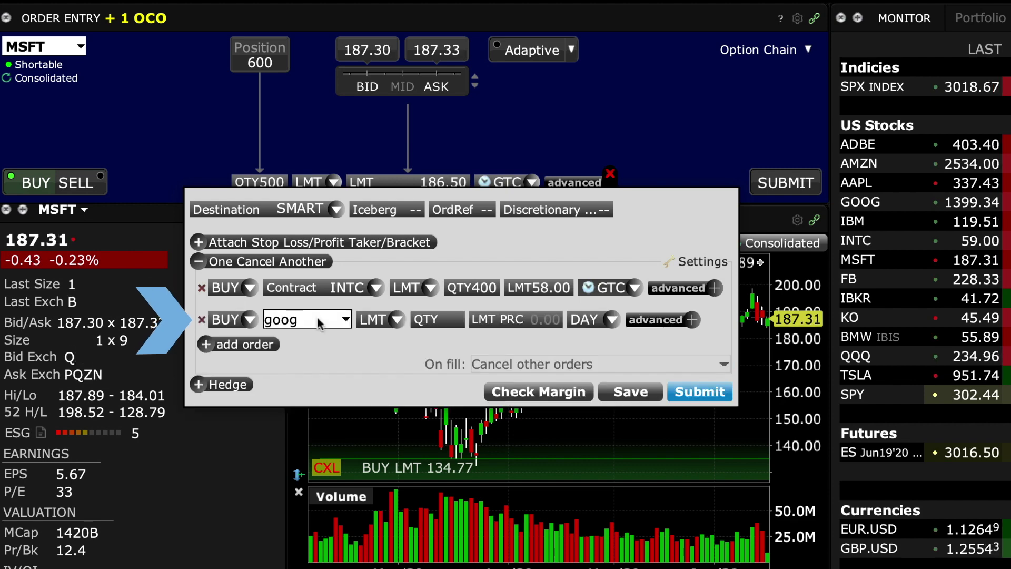
{"action": "key", "text": "Return"}
{"action": "left_click", "coordinate": [363, 344]}
Set the GOOG leg to 300 shares, 1397.75 limit, good-till-cancelled.
{"action": "left_click", "coordinate": [474, 319]}
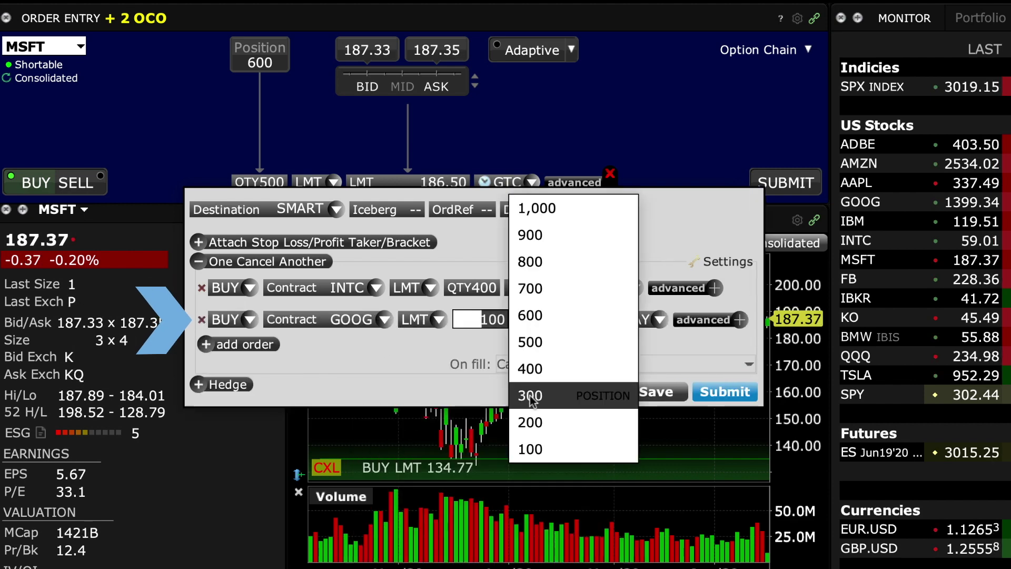
{"action": "left_click", "coordinate": [530, 400]}
{"action": "left_click", "coordinate": [653, 320]}
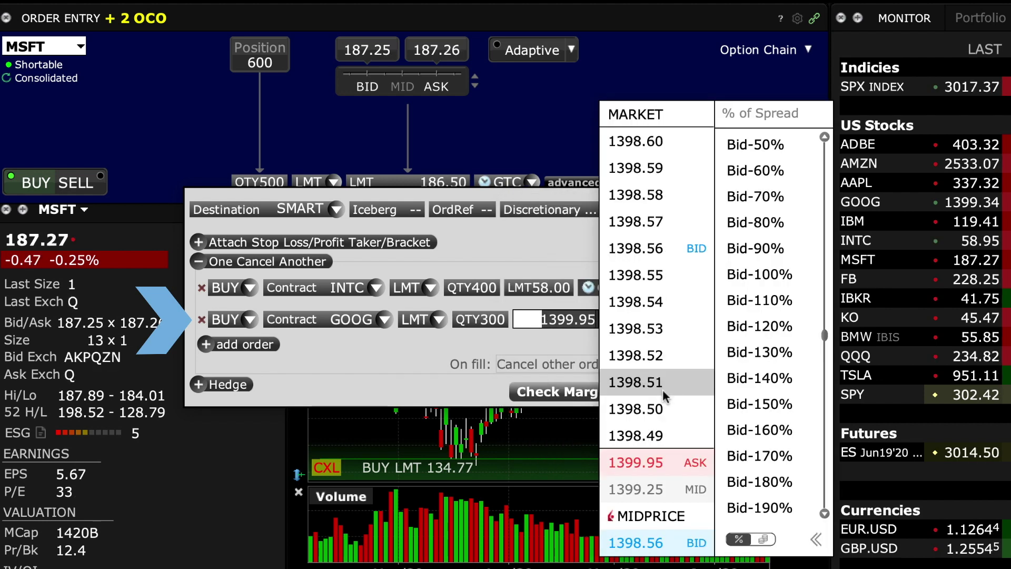
{"action": "left_click", "coordinate": [658, 387]}
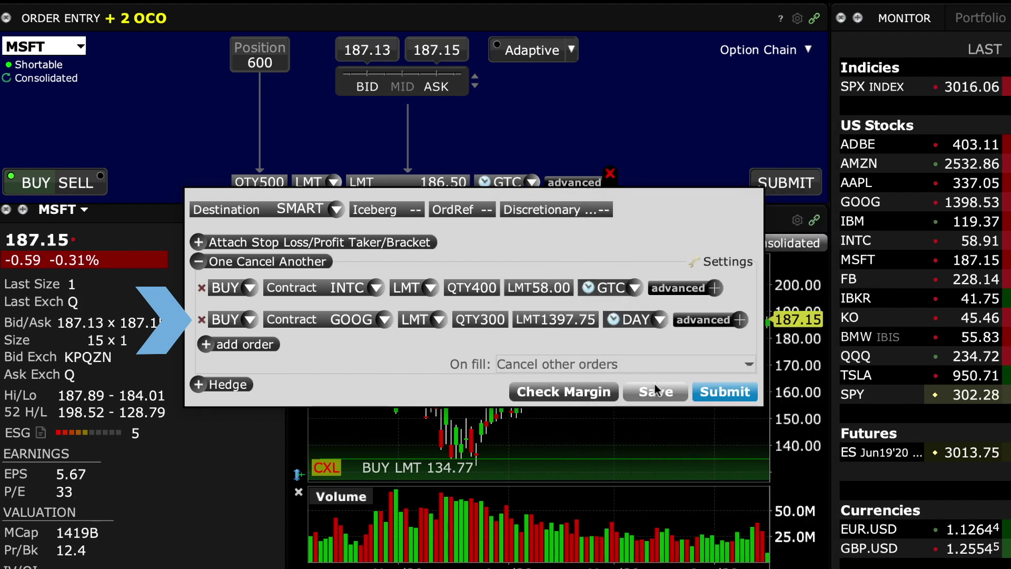
{"action": "left_click", "coordinate": [659, 321]}
{"action": "left_click", "coordinate": [636, 357]}
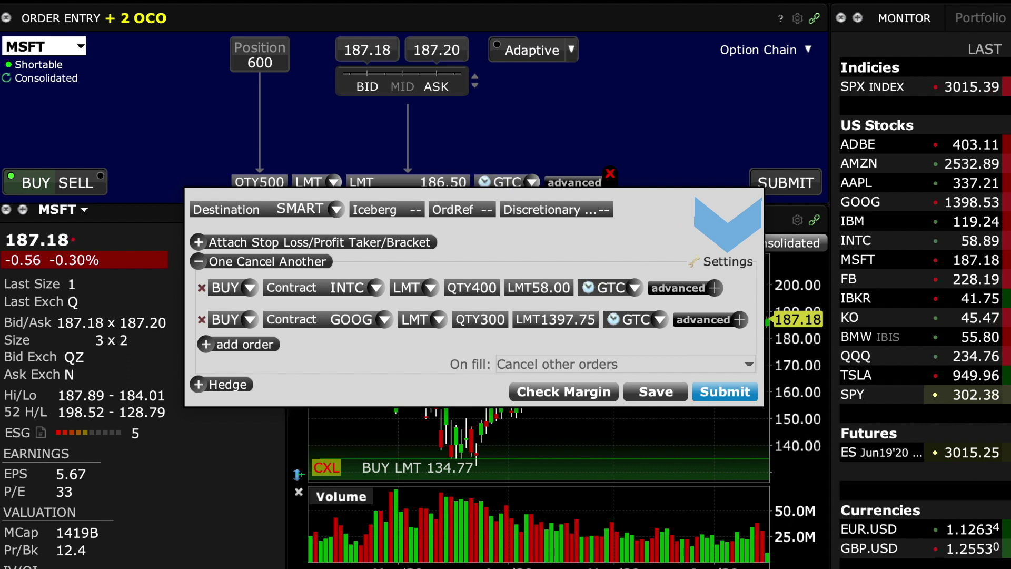
{"action": "left_click", "coordinate": [745, 265]}
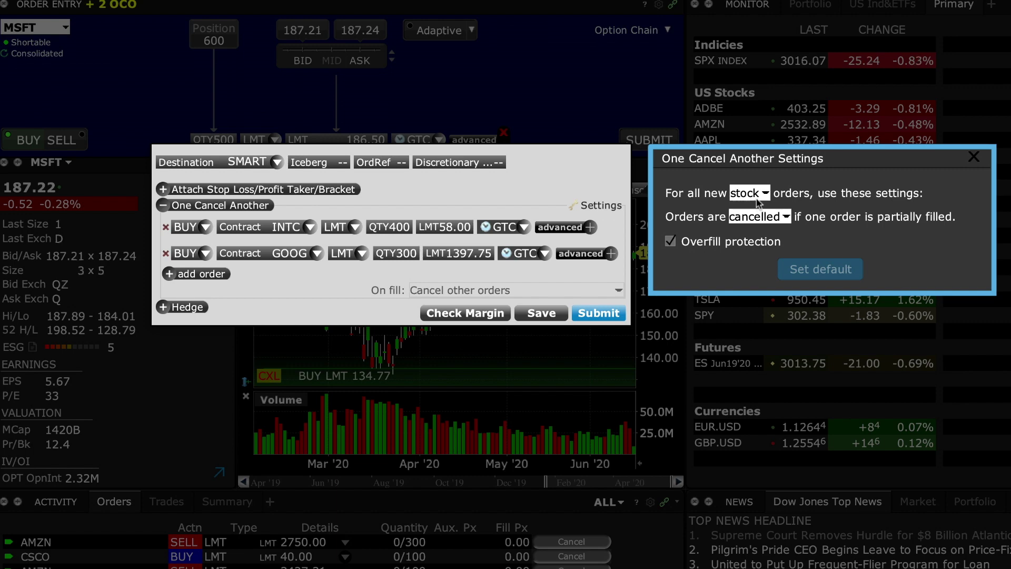
{"action": "left_click", "coordinate": [761, 216]}
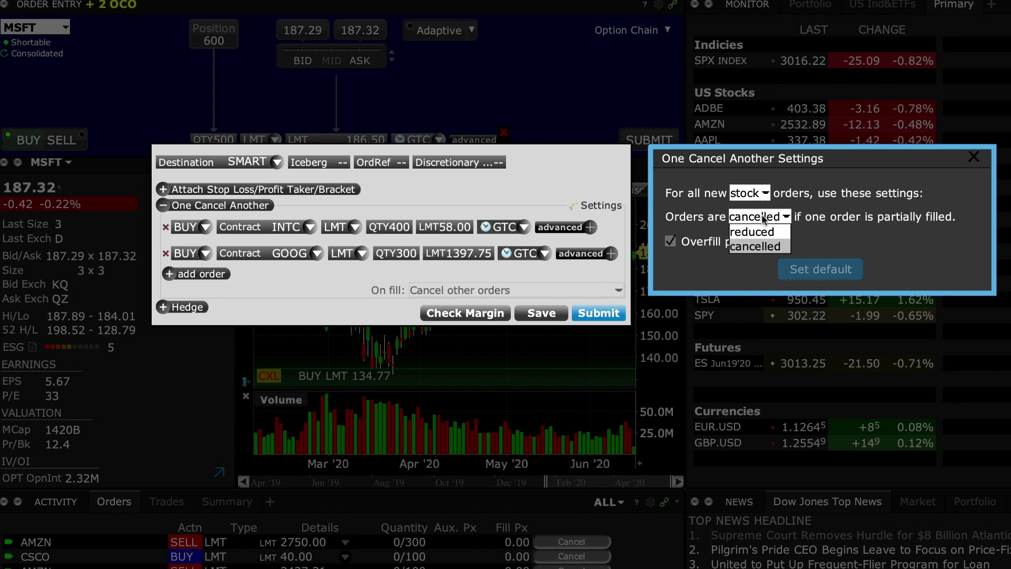
{"action": "left_click", "coordinate": [762, 219]}
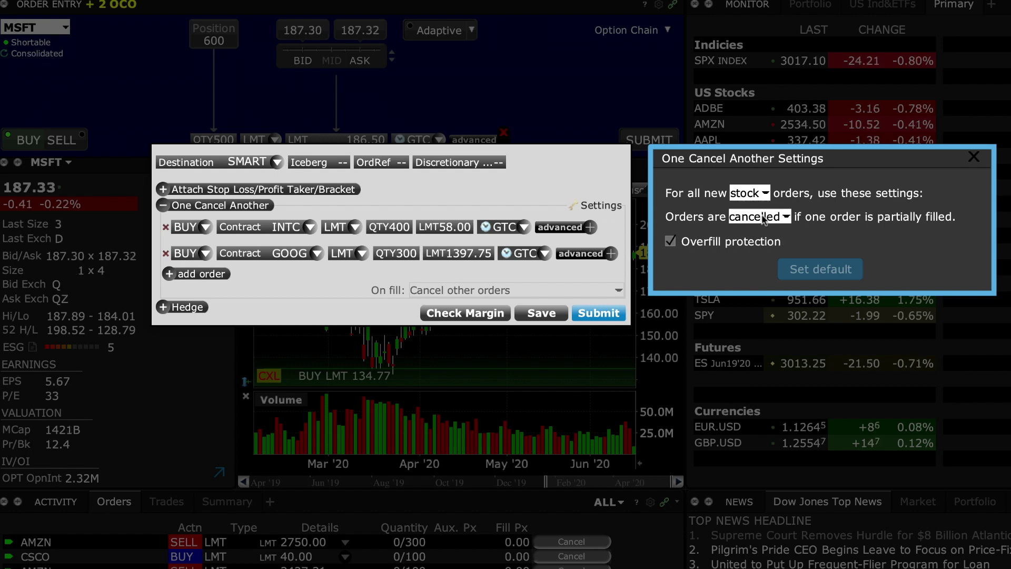
{"action": "left_click", "coordinate": [785, 221]}
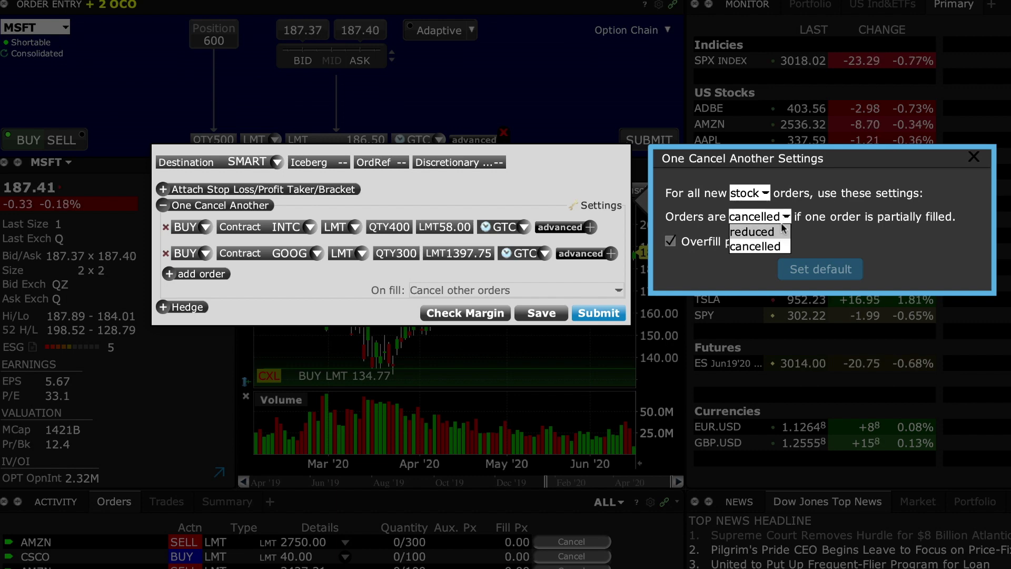
{"action": "left_click", "coordinate": [784, 231]}
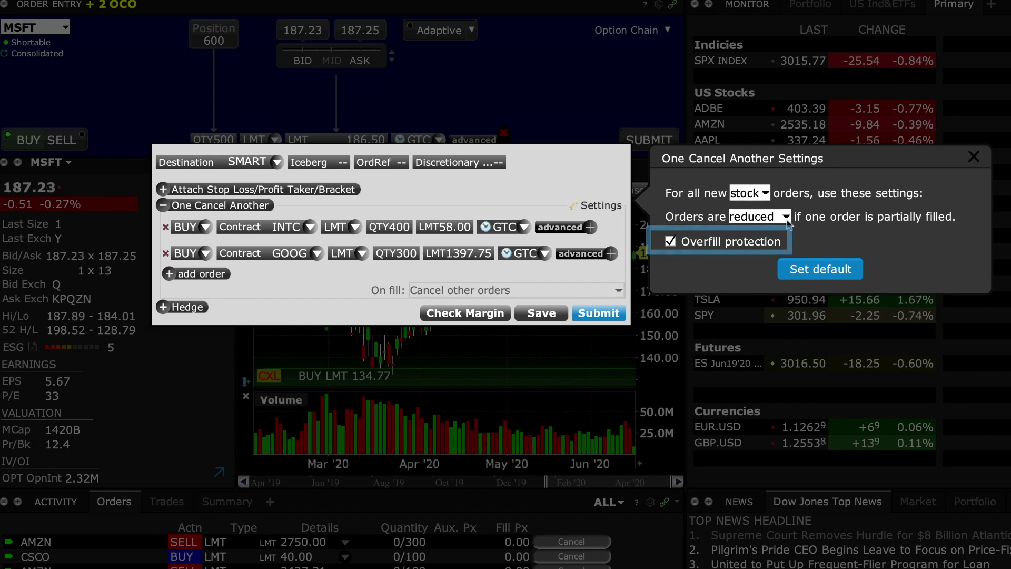
{"action": "left_click", "coordinate": [785, 220]}
{"action": "left_click", "coordinate": [783, 246]}
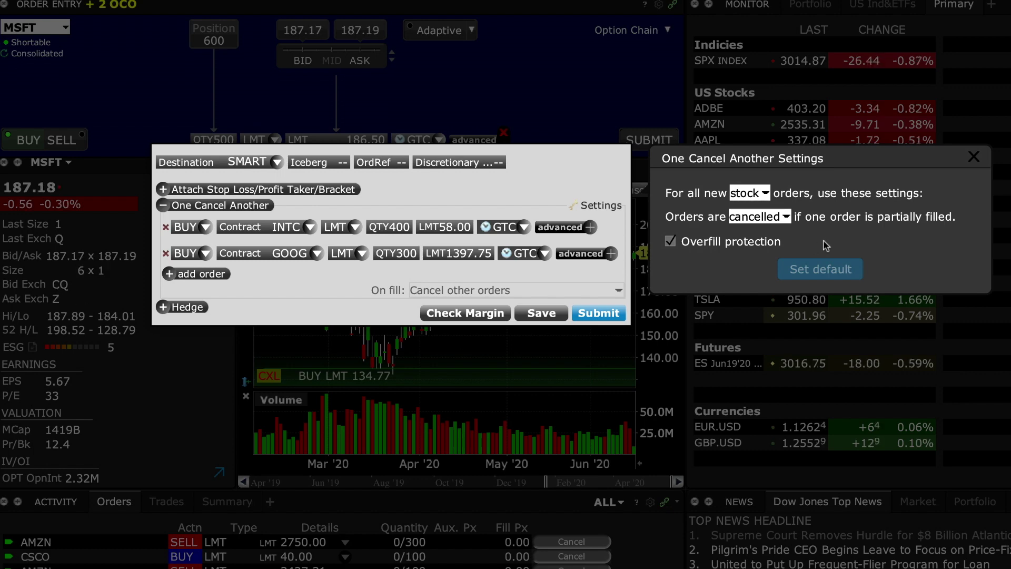
{"action": "left_click", "coordinate": [974, 157]}
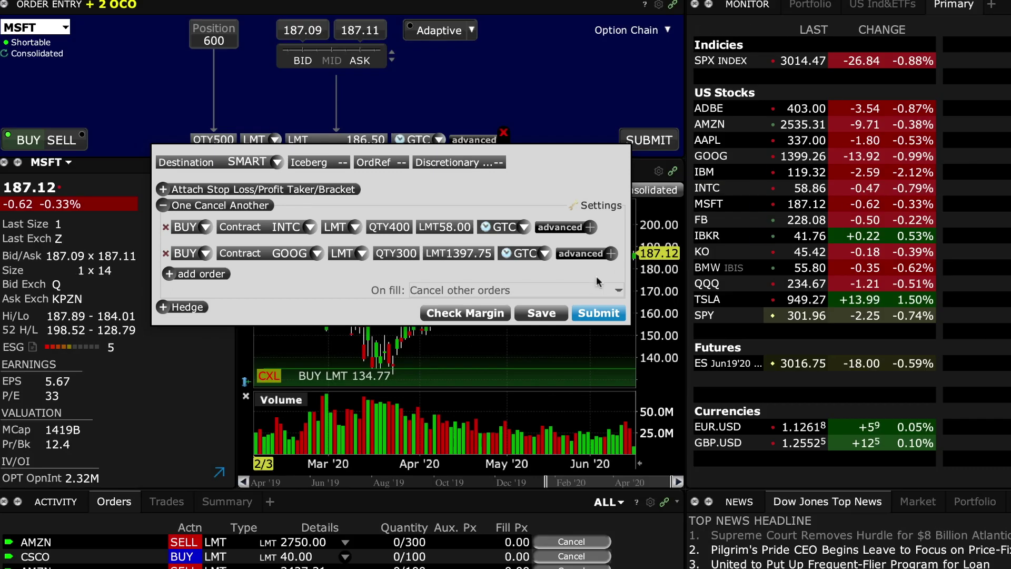
Submit the three-leg OCA group and review the Order Confirmation with its margin impact.
{"action": "left_click", "coordinate": [586, 313]}
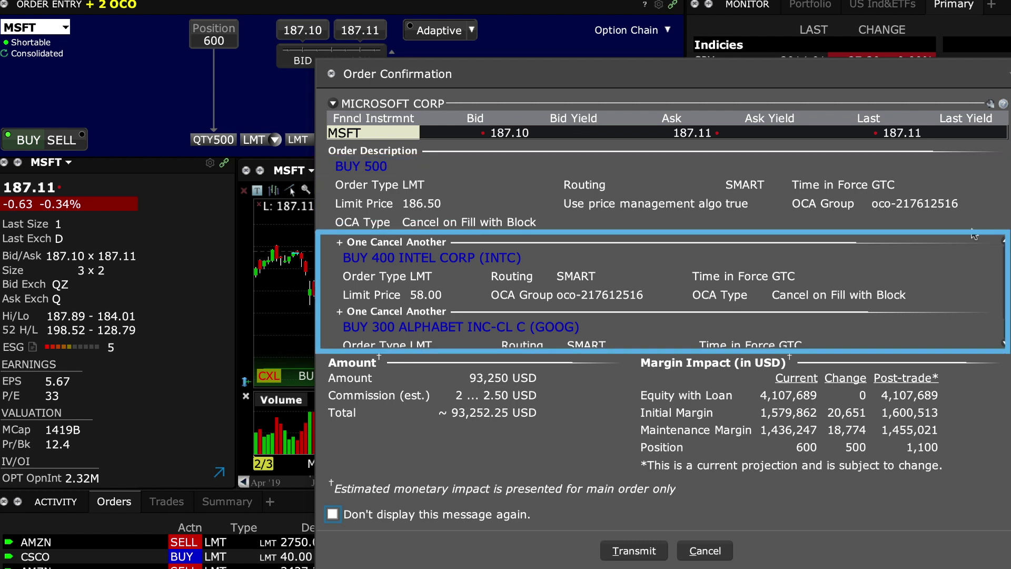
{"action": "scroll", "coordinate": [975, 242], "scroll_direction": "down", "scroll_amount": 2}
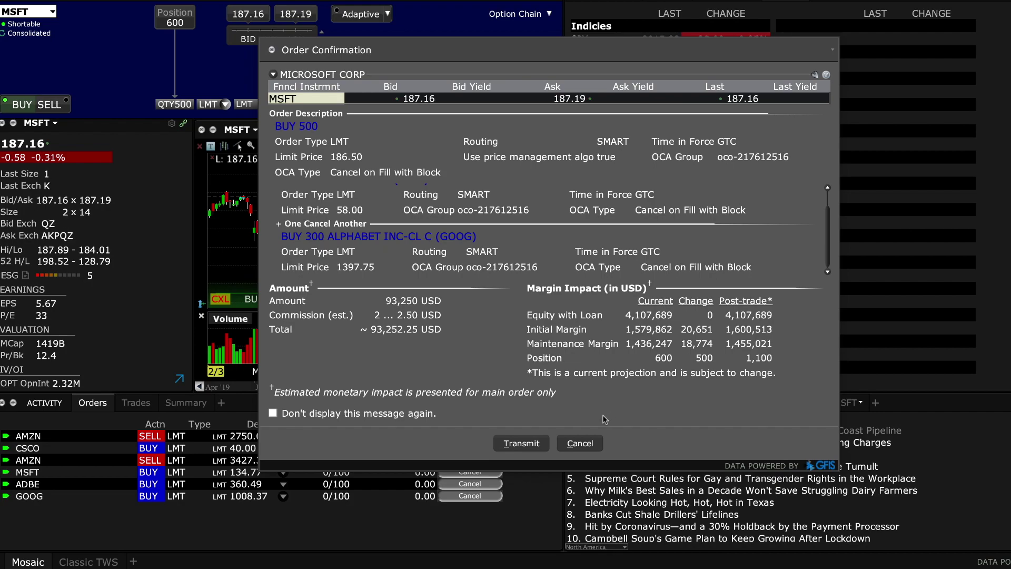
Transmit the OCA group overriding the order-value warning, then check the MSFT order's actions in Orders.
{"action": "left_click", "coordinate": [534, 445]}
{"action": "left_click", "coordinate": [463, 262]}
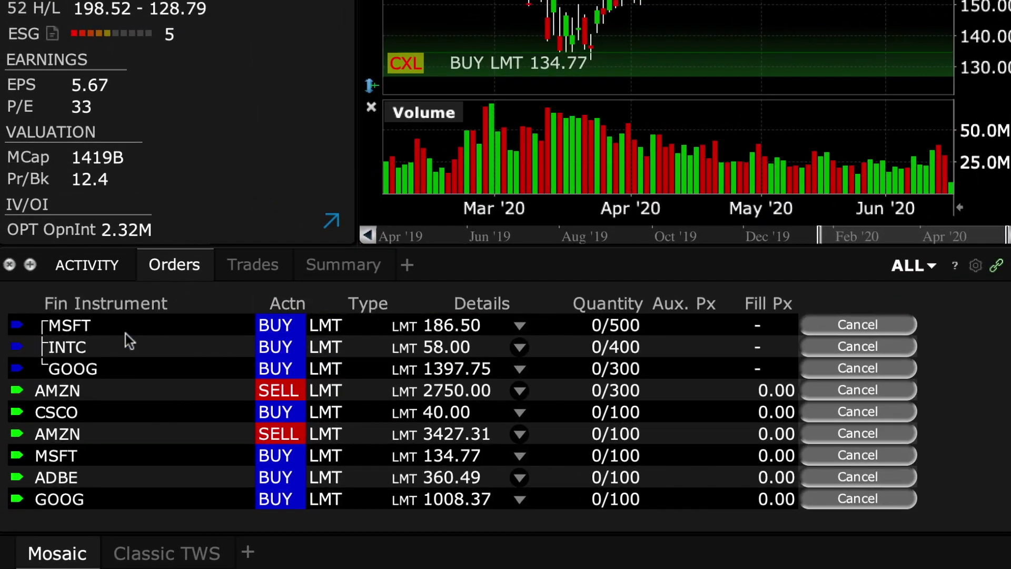
{"action": "right_click", "coordinate": [87, 324]}
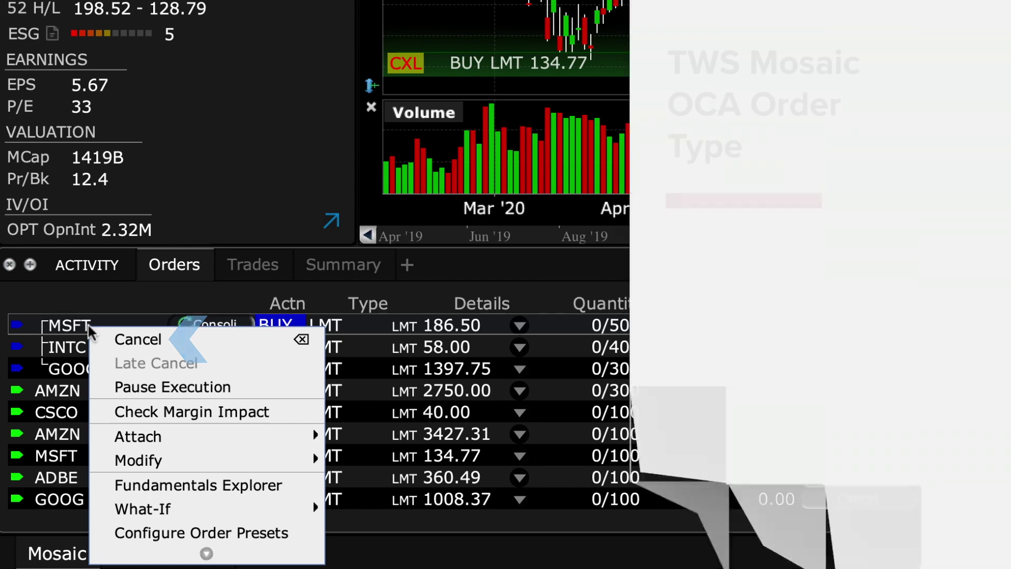
{"action": "left_click", "coordinate": [206, 222]}
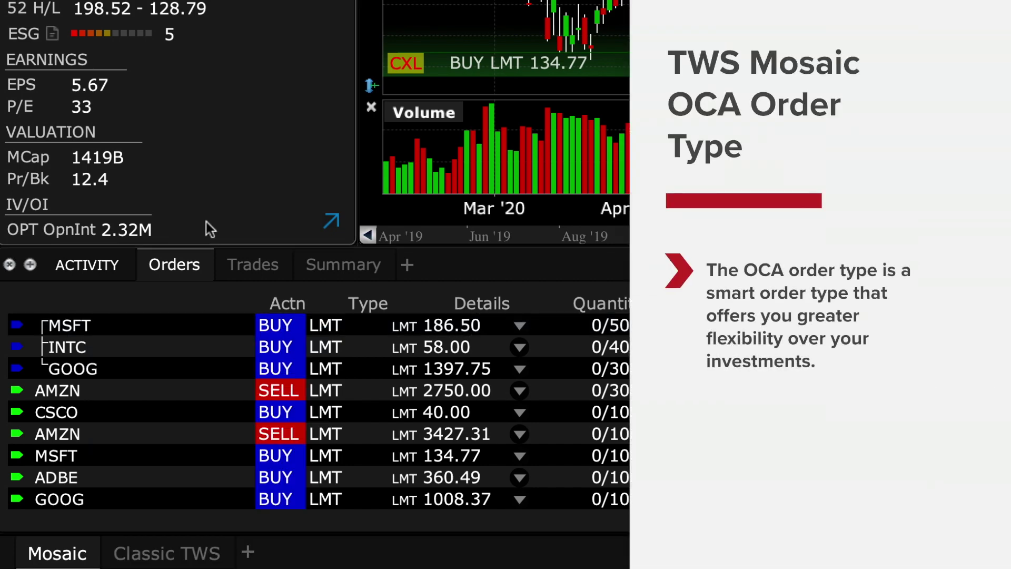